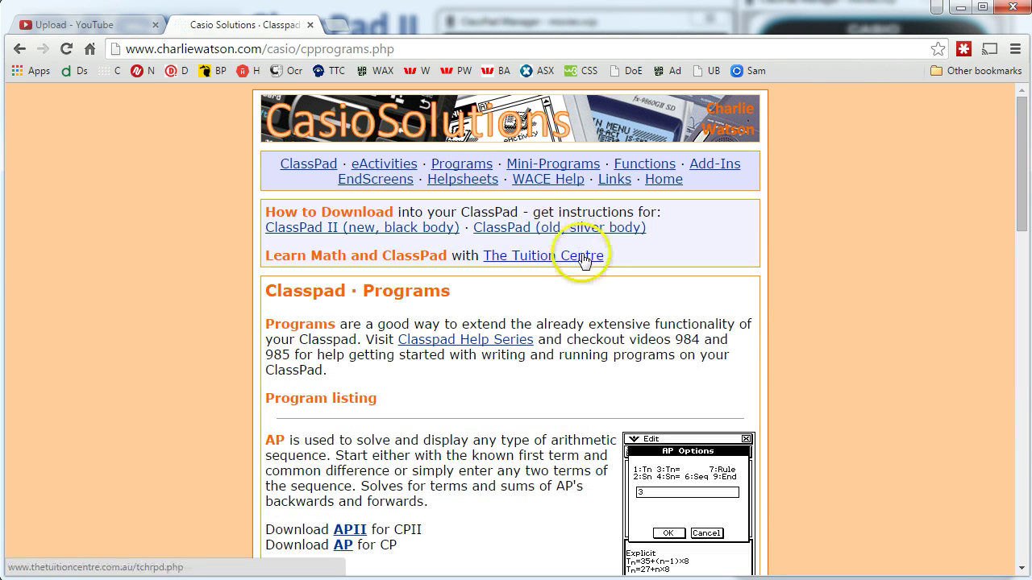
- Download the repayII-(Program).xcp file for ClassPad II from the CasioSolutions Programs page
{"action": "left_click_drag", "start_coordinate": [1020, 157], "coordinate": [1022, 427]}
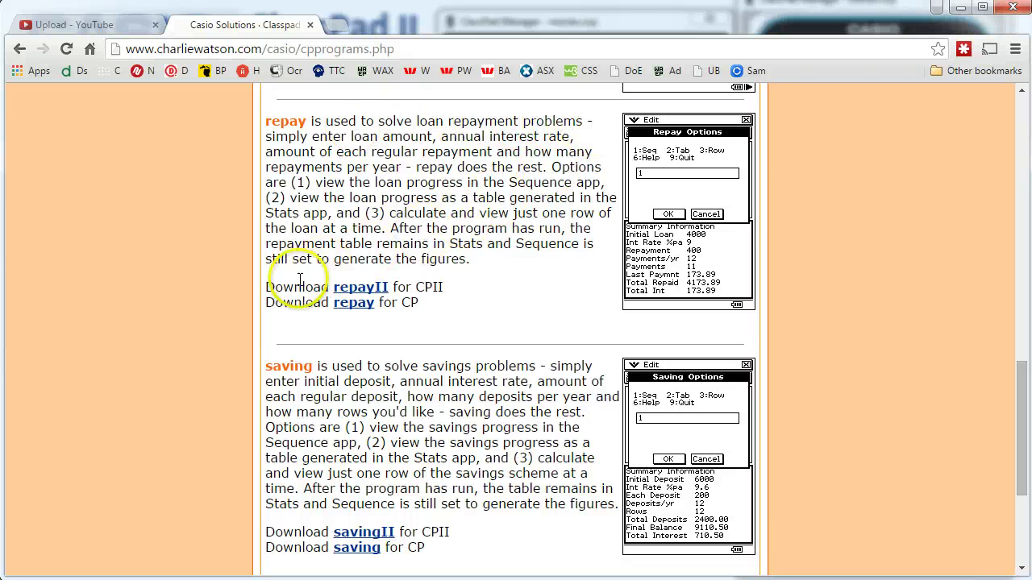
{"action": "left_click", "coordinate": [367, 293]}
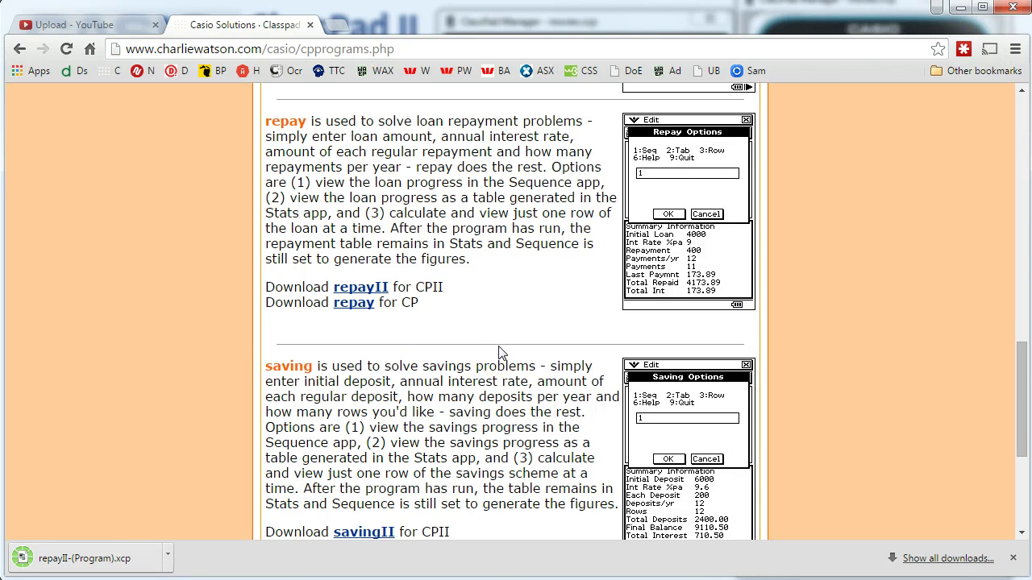
{"action": "scroll", "coordinate": [500, 352], "scroll_direction": "up", "scroll_amount": 12}
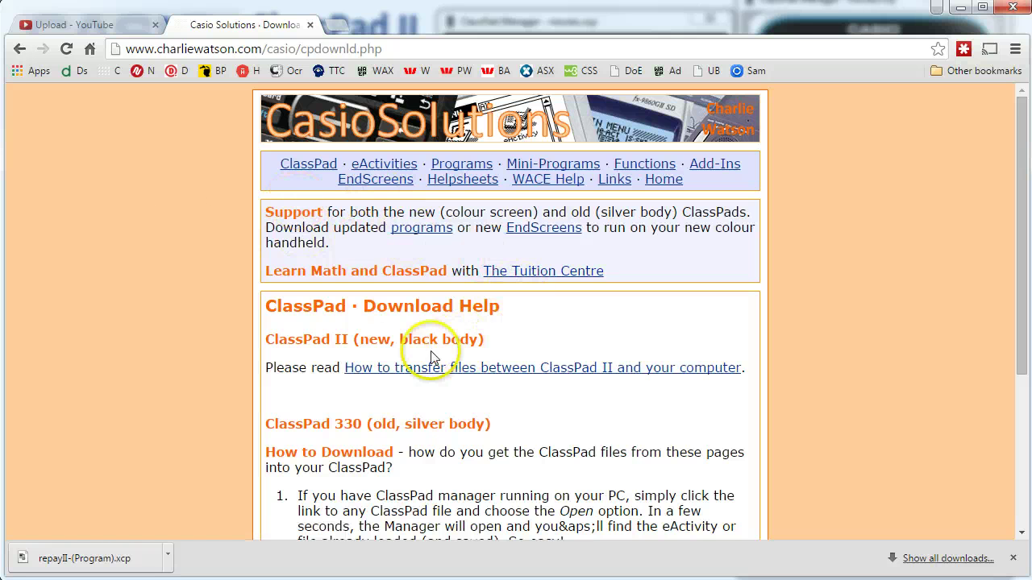
- Open the ClassPadII-Computer_Transfer.pdf guide and read down to its page 3 import steps
{"action": "left_click", "coordinate": [505, 368]}
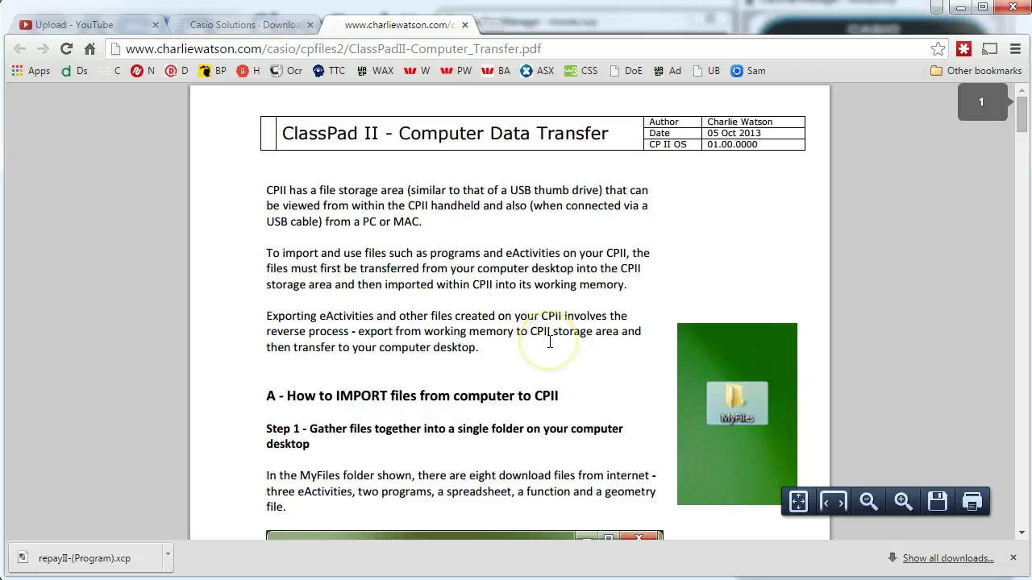
{"action": "scroll", "coordinate": [551, 292], "scroll_direction": "down", "scroll_amount": 10}
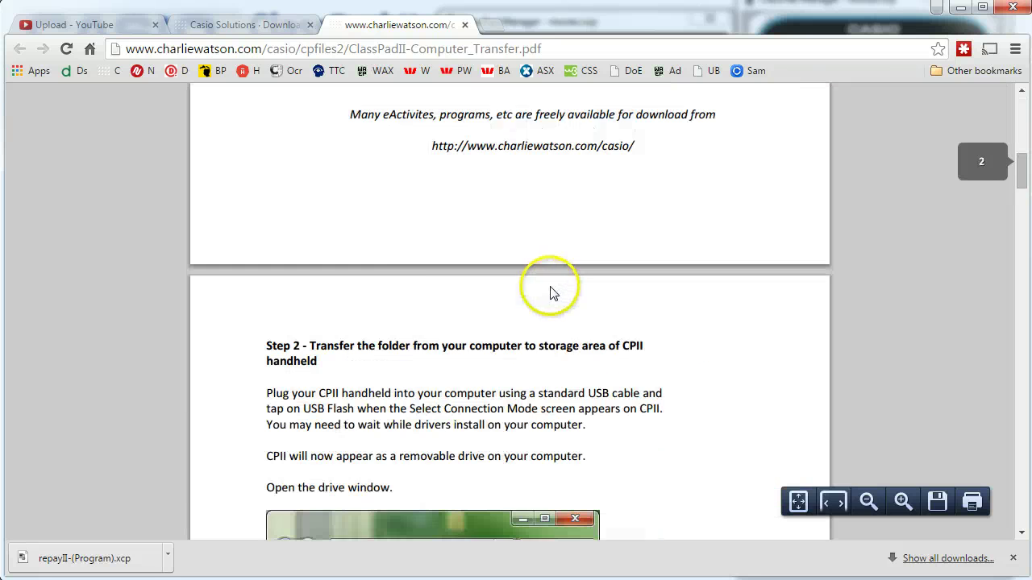
{"action": "scroll", "coordinate": [548, 291], "scroll_direction": "down", "scroll_amount": 5}
{"action": "scroll", "coordinate": [540, 289], "scroll_direction": "down", "scroll_amount": 6}
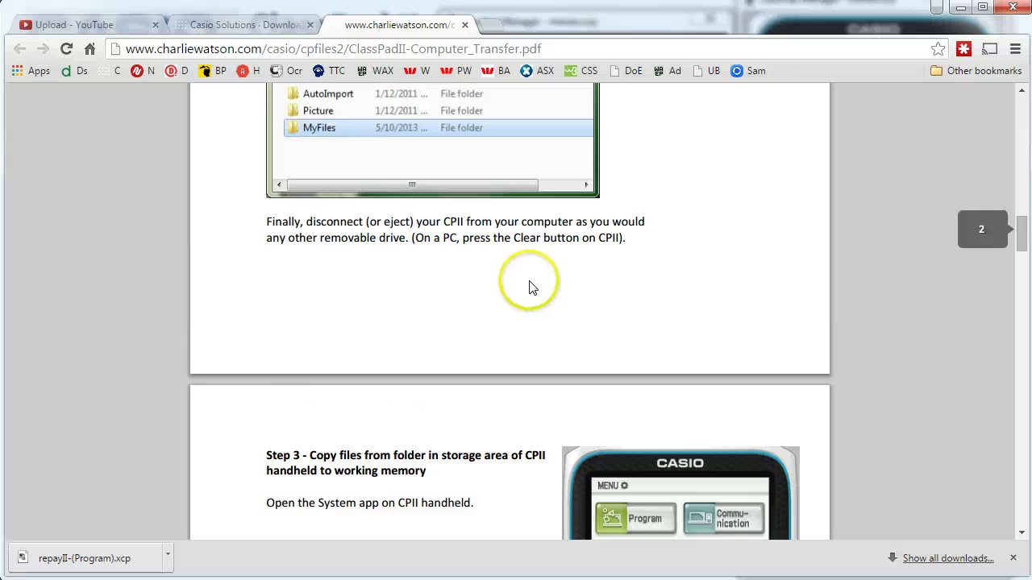
{"action": "scroll", "coordinate": [531, 287], "scroll_direction": "down", "scroll_amount": 5}
{"action": "scroll", "coordinate": [532, 287], "scroll_direction": "down", "scroll_amount": 2}
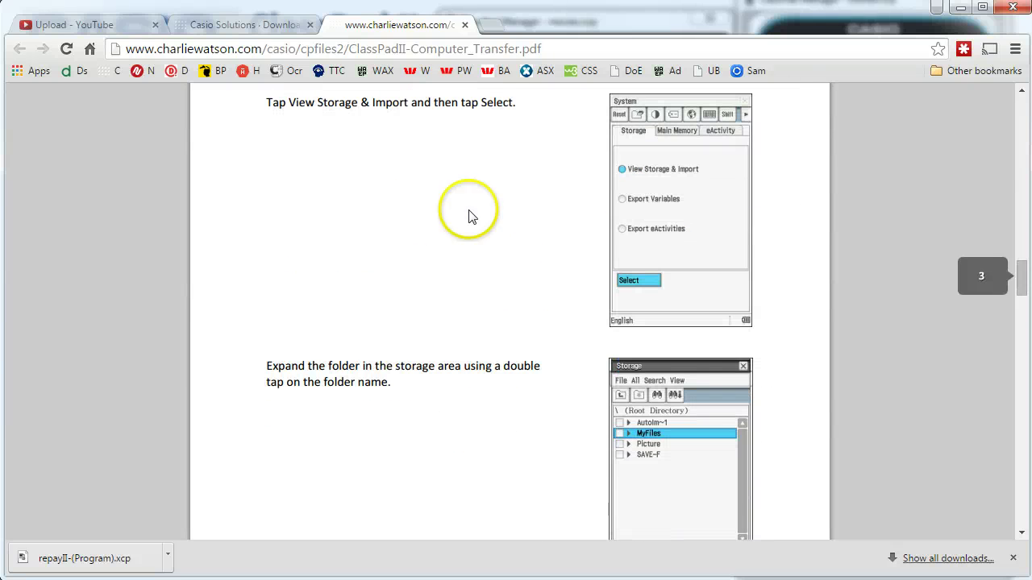
- Minimize Chrome and check that the Statistics app in ClassPad Manager is empty
{"action": "left_click", "coordinate": [960, 8]}
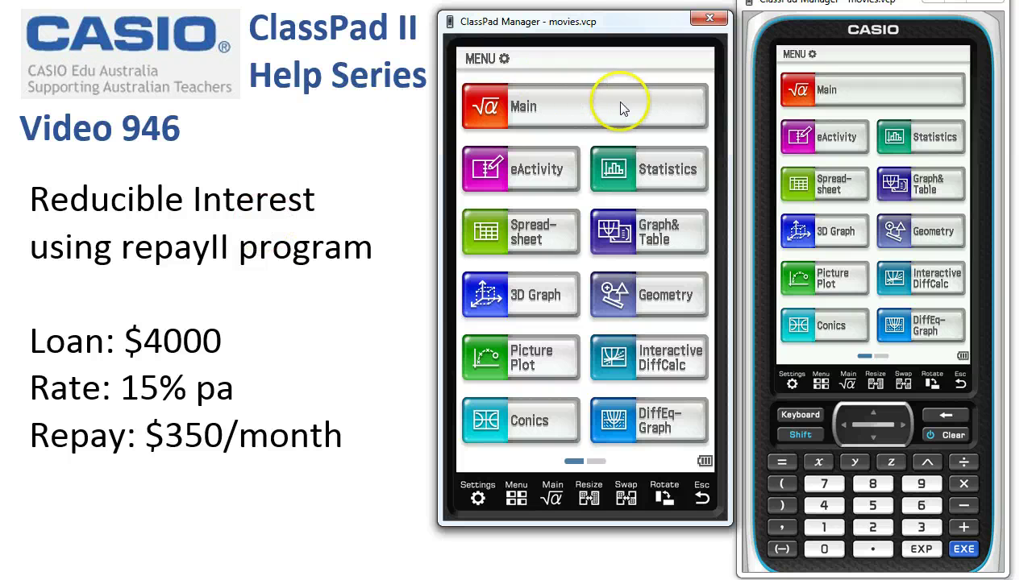
{"action": "left_click", "coordinate": [644, 175]}
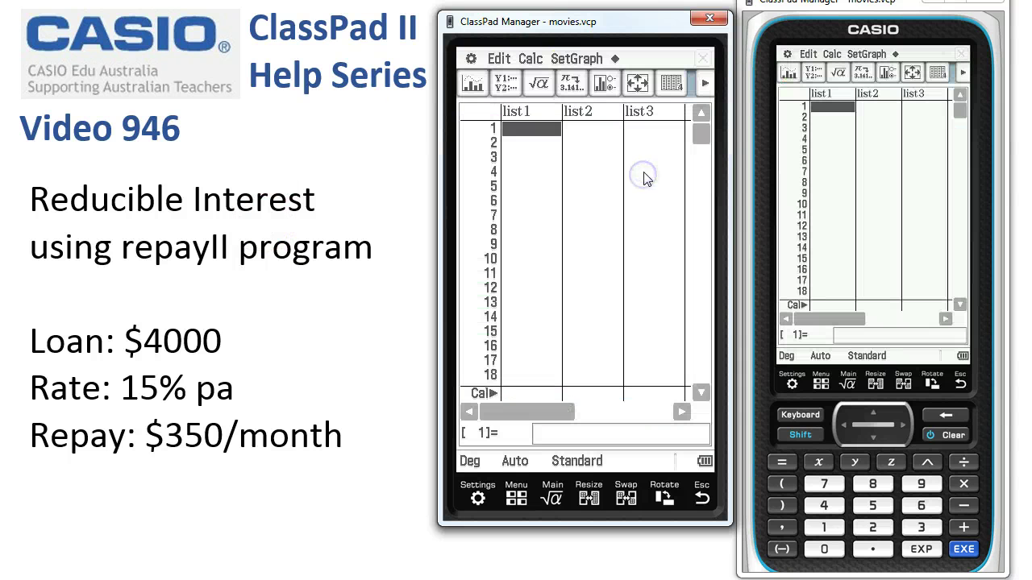
{"action": "left_click", "coordinate": [514, 500]}
- Check that the Sequence app on the second app page is empty, then open Program
{"action": "left_click_drag", "start_coordinate": [621, 415], "coordinate": [507, 384]}
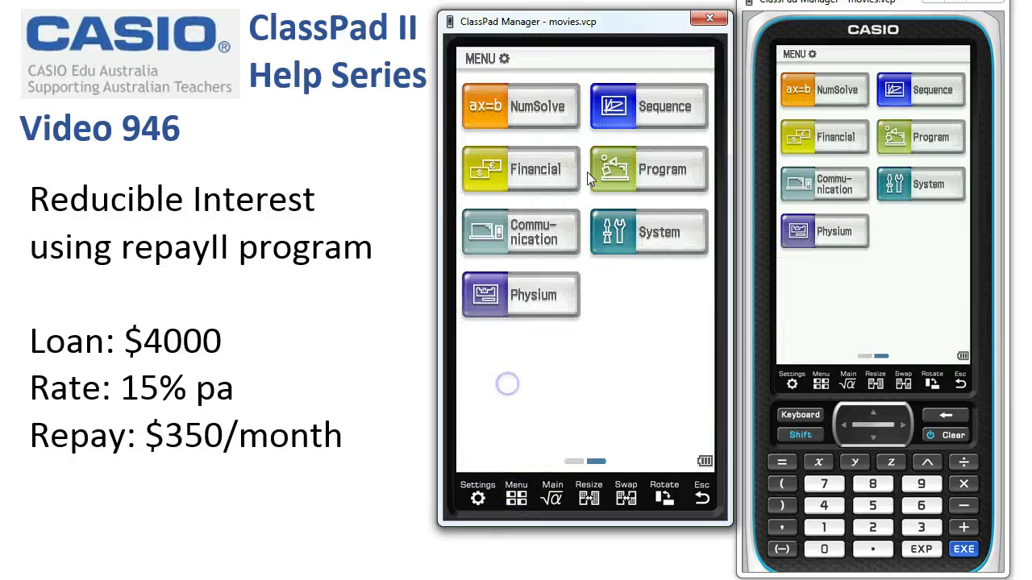
{"action": "left_click", "coordinate": [650, 116]}
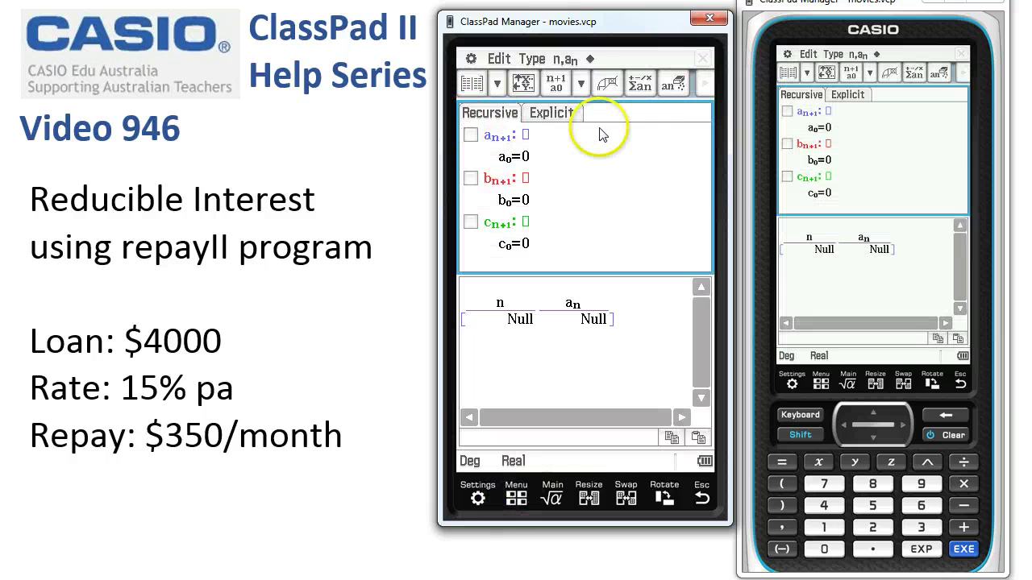
{"action": "left_click", "coordinate": [516, 500]}
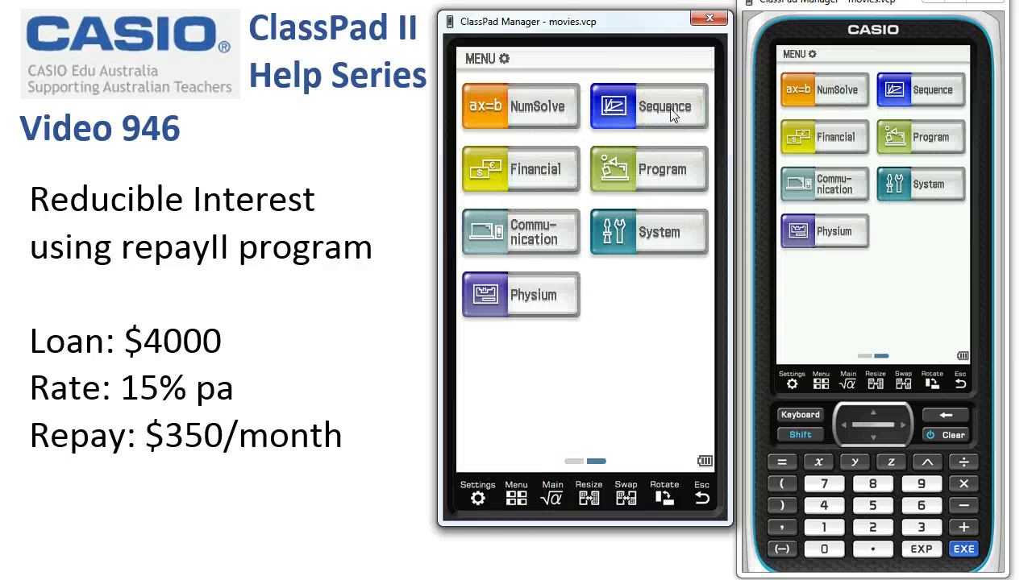
{"action": "left_click", "coordinate": [634, 179]}
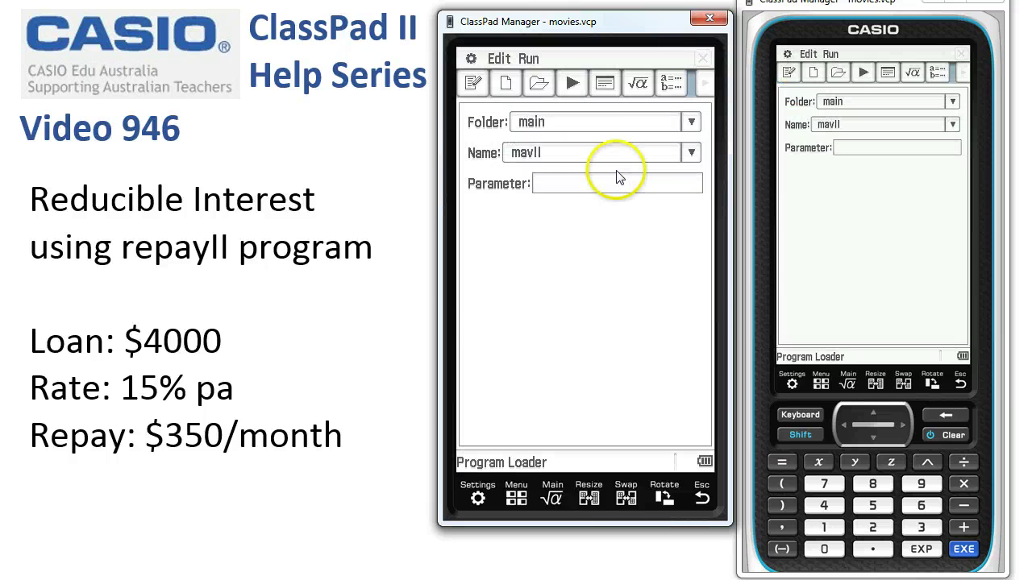
- Select repayII in Program Loader, run it, and dismiss the intro notice
{"action": "left_click", "coordinate": [691, 153]}
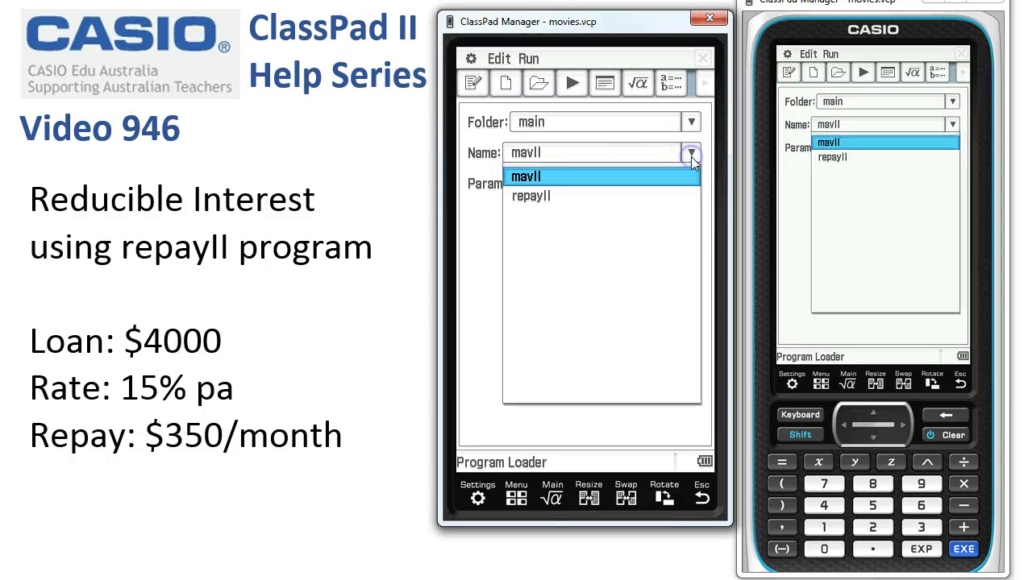
{"action": "left_click", "coordinate": [523, 199]}
{"action": "left_click", "coordinate": [523, 198]}
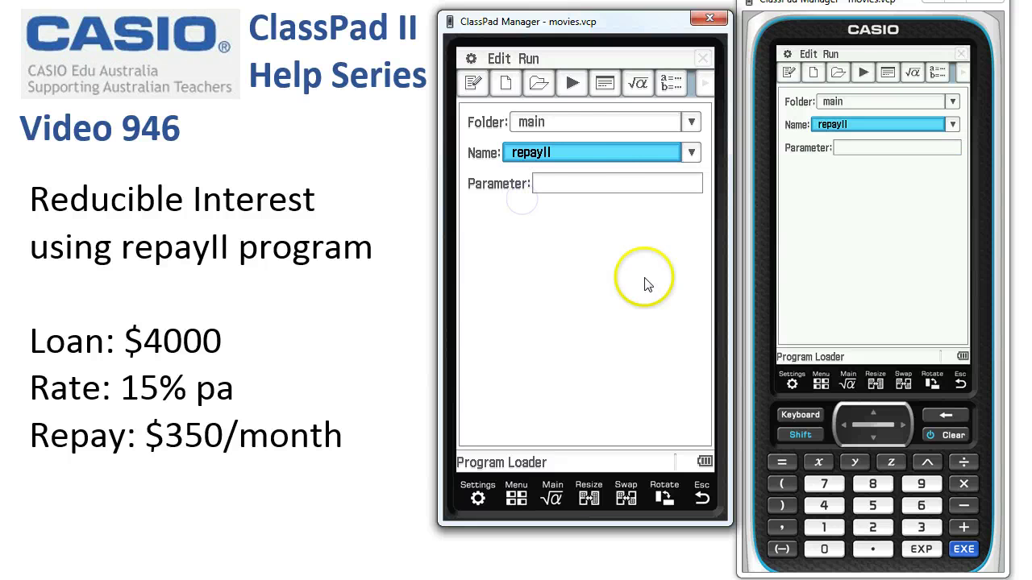
{"action": "left_click", "coordinate": [574, 84]}
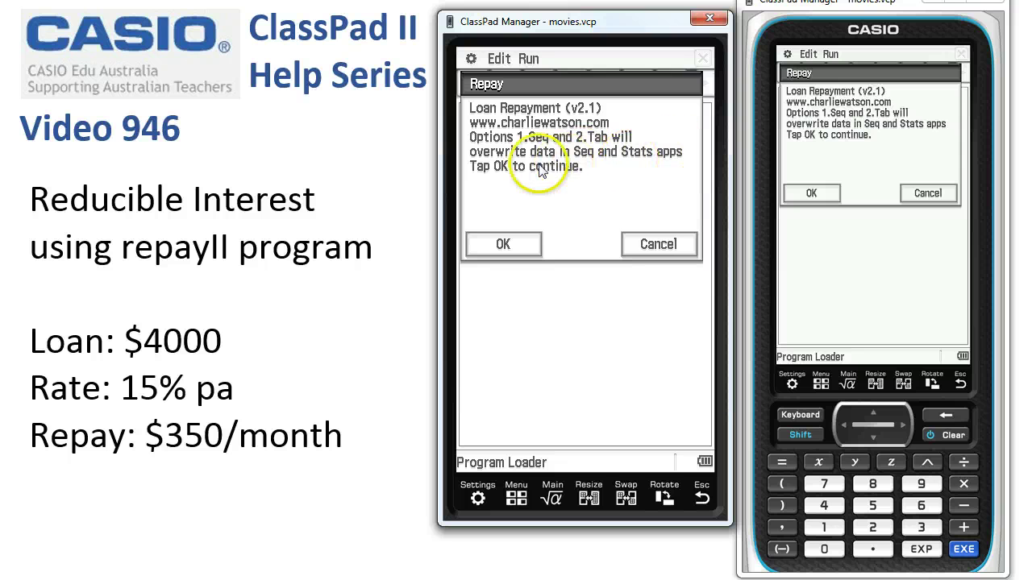
{"action": "left_click", "coordinate": [502, 243]}
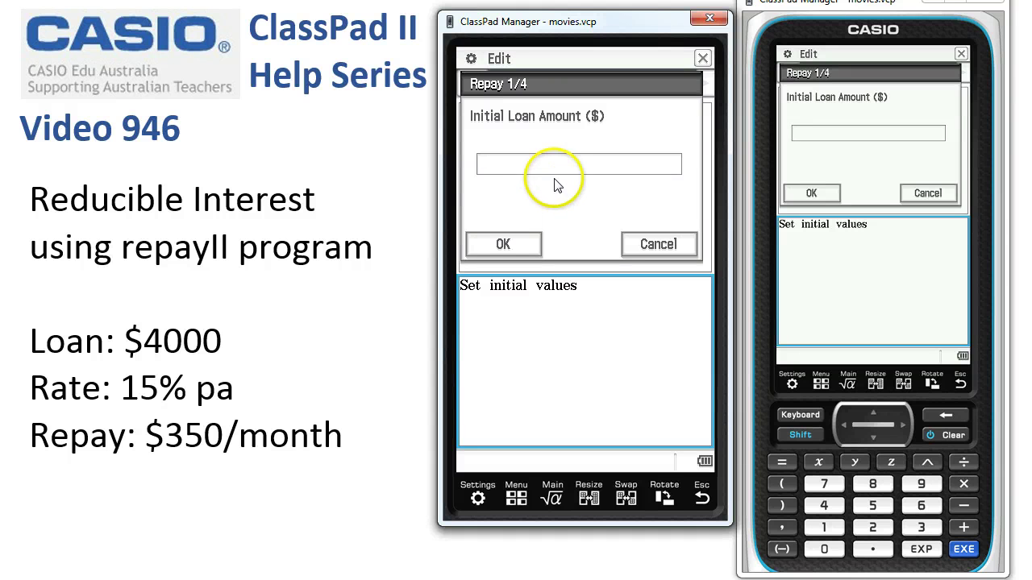
- Enter a $4000 initial loan amount and a 15% per annum interest rate
{"action": "left_click", "coordinate": [824, 508]}
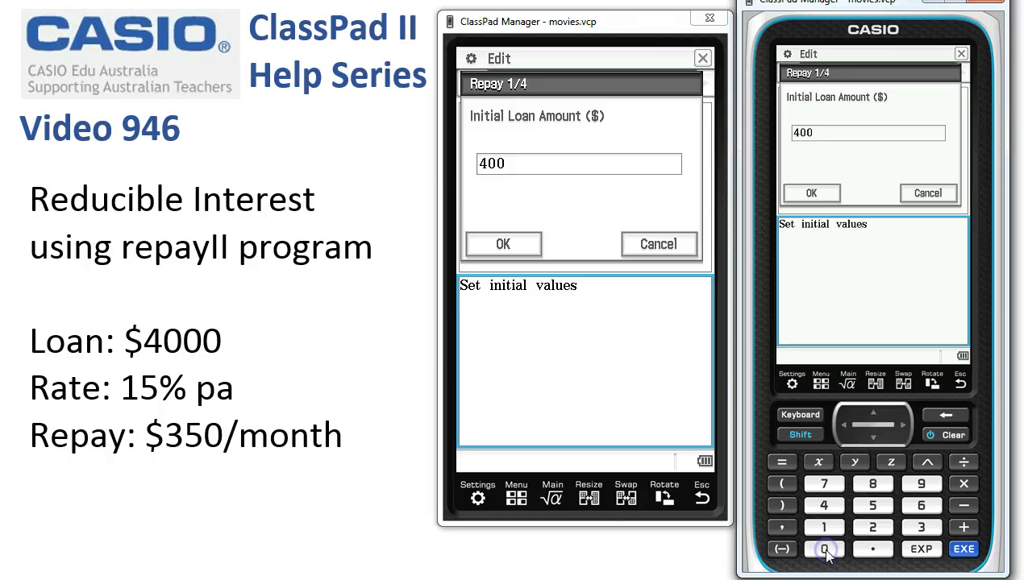
{"action": "left_click", "coordinate": [522, 245]}
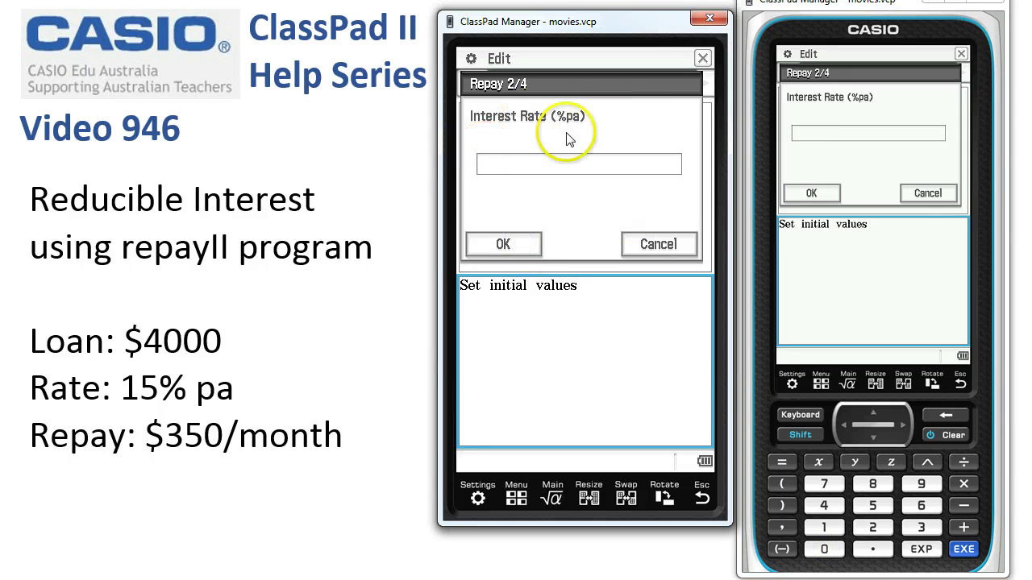
{"action": "left_click", "coordinate": [825, 527]}
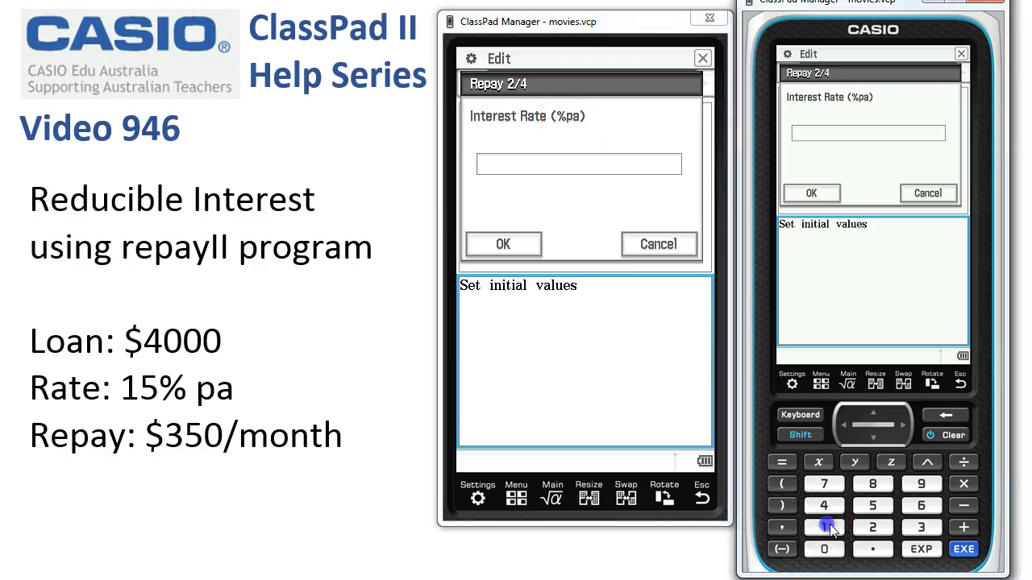
{"action": "left_click", "coordinate": [872, 505]}
{"action": "left_click", "coordinate": [503, 243]}
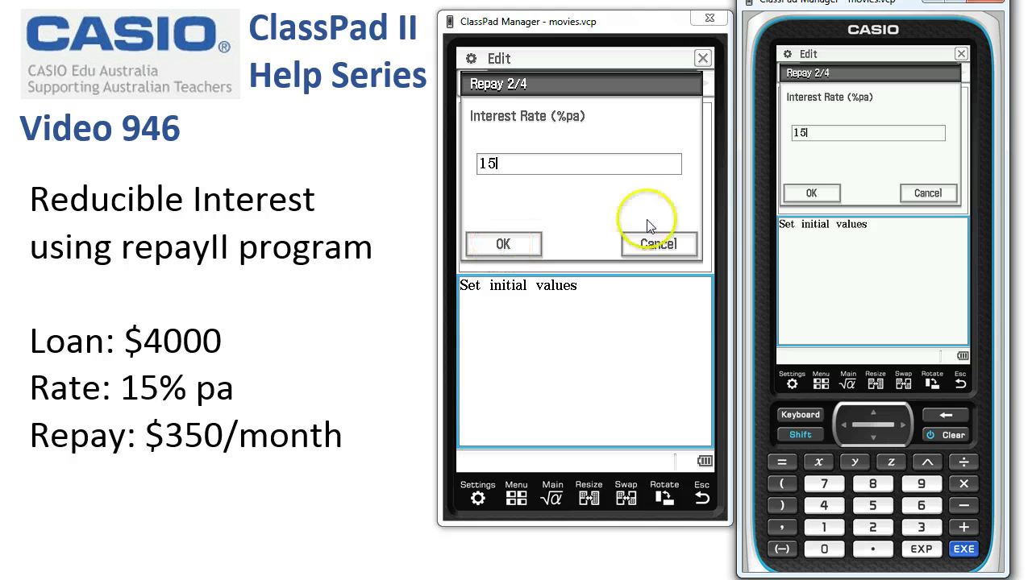
{"action": "left_click", "coordinate": [965, 550]}
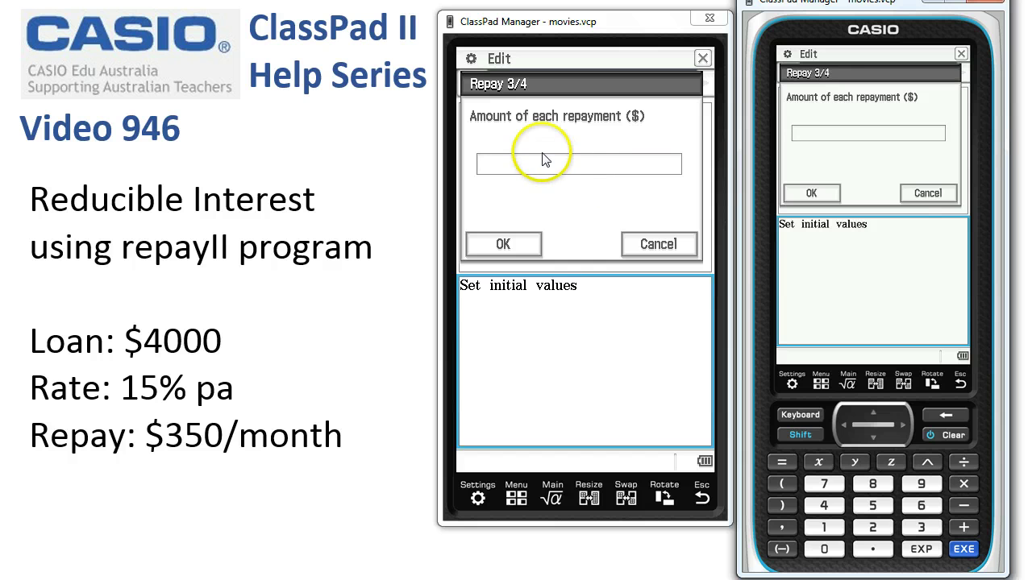
- Enter $350 repayments made 12 times a year to produce the summary
{"action": "left_click", "coordinate": [920, 527]}
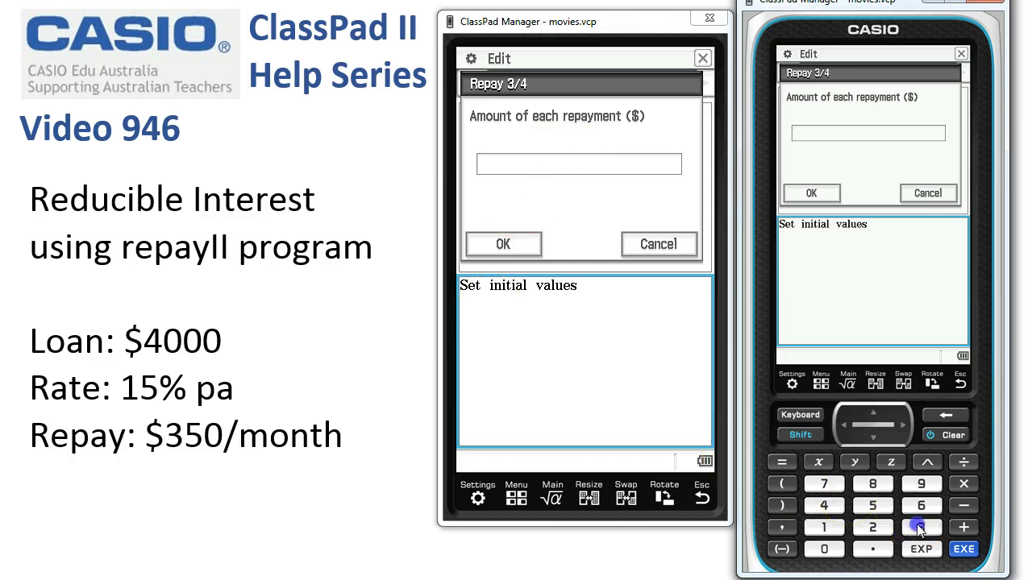
{"action": "left_click", "coordinate": [872, 506]}
{"action": "left_click", "coordinate": [824, 549]}
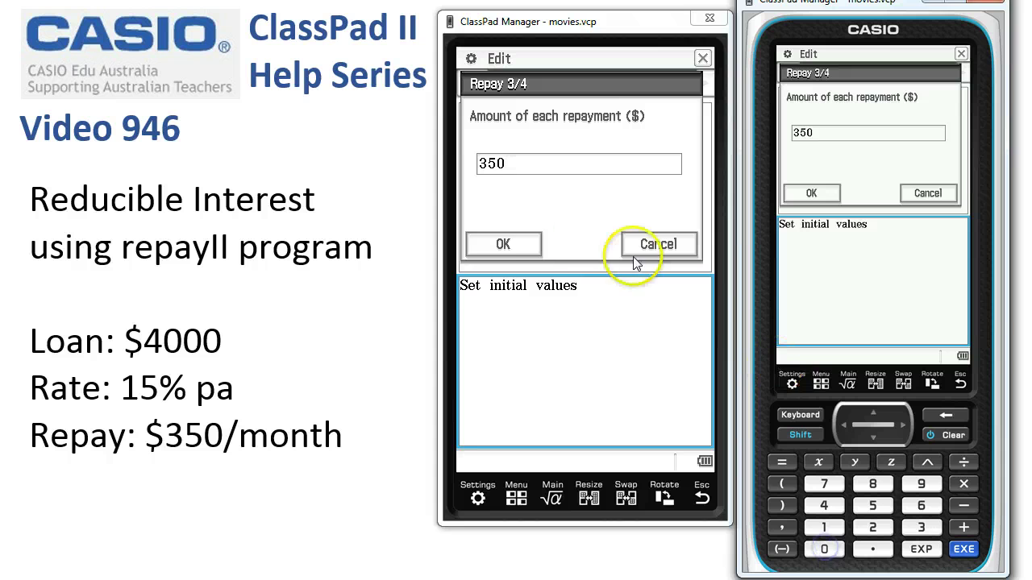
{"action": "left_click", "coordinate": [500, 244]}
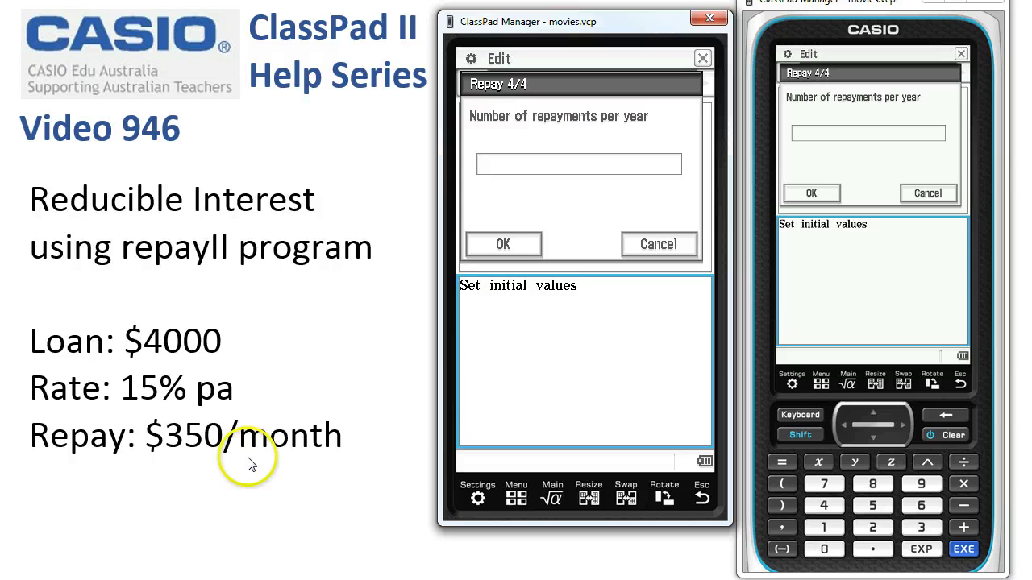
{"action": "left_click", "coordinate": [824, 527]}
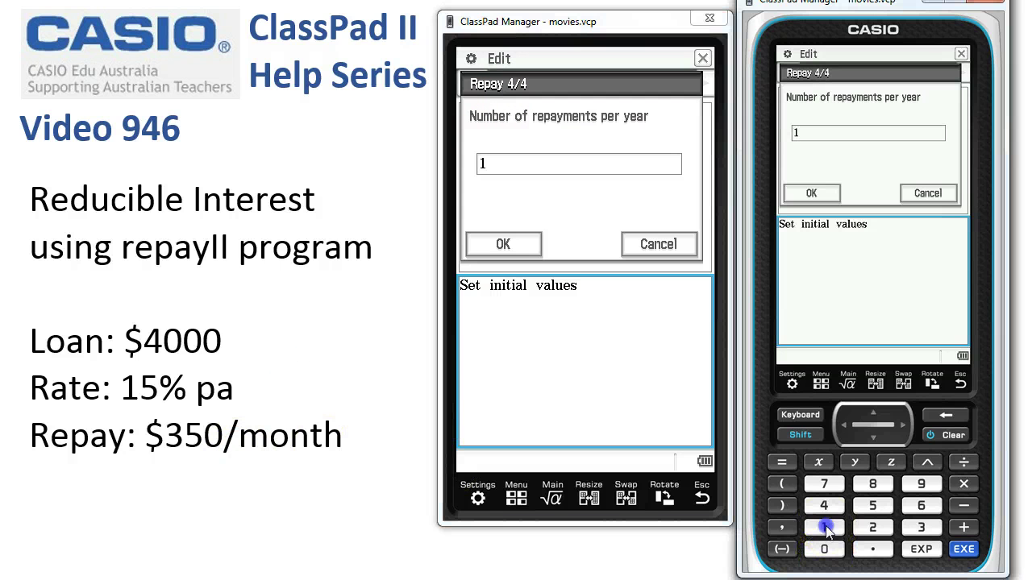
{"action": "left_click", "coordinate": [873, 528]}
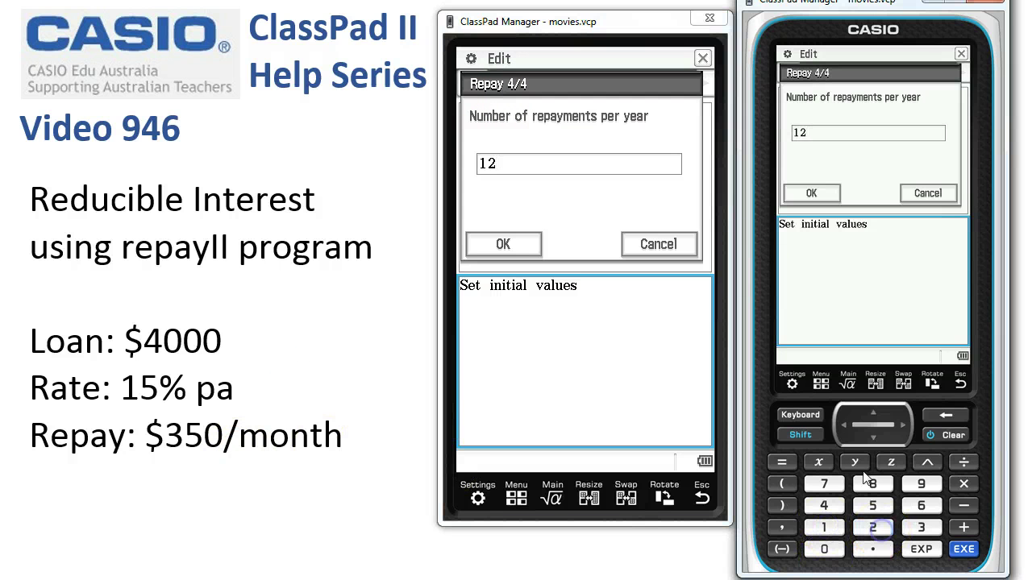
{"action": "left_click", "coordinate": [516, 248]}
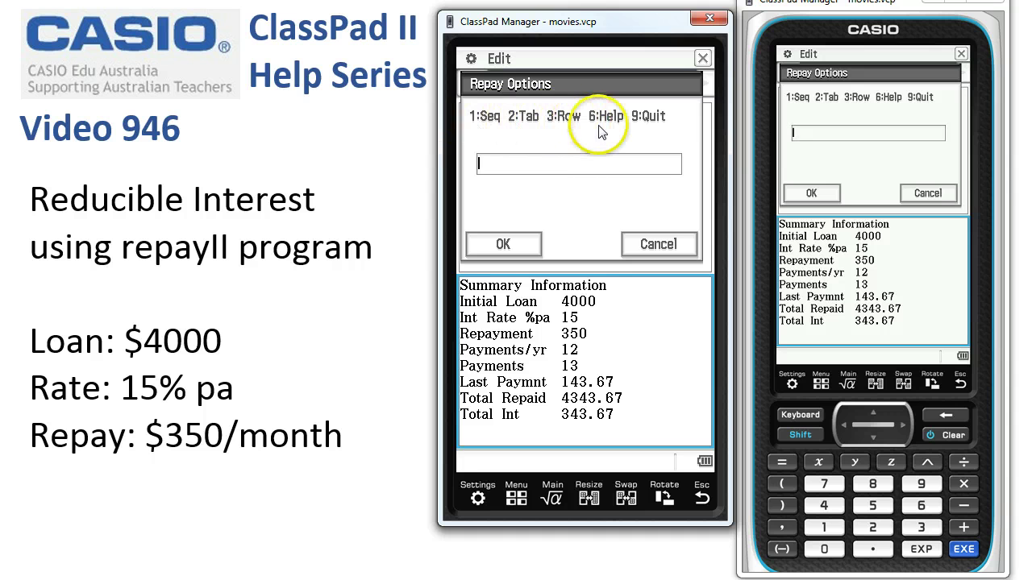
{"action": "left_click", "coordinate": [920, 505]}
{"action": "left_click", "coordinate": [522, 245]}
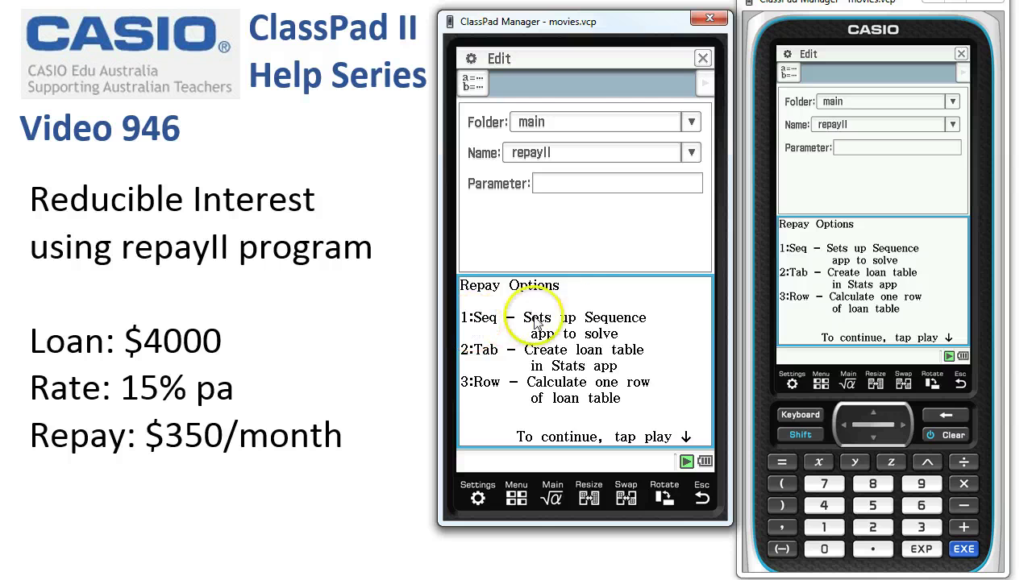
{"action": "left_click", "coordinate": [686, 462]}
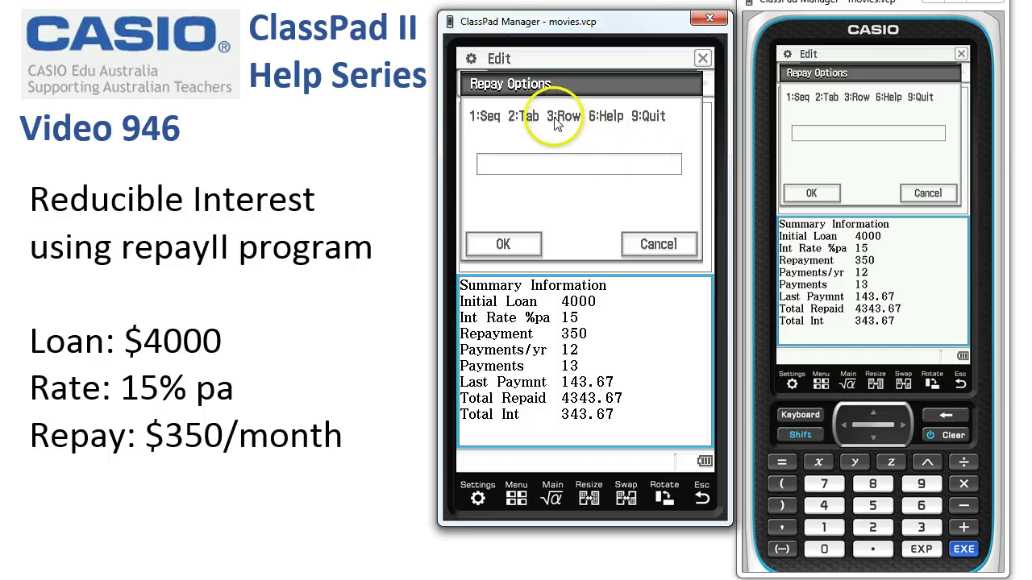
- Show row 13 of the loan table (repayment 143.67, end balance 0.00), then continue to Repay Options
{"action": "left_click", "coordinate": [921, 530]}
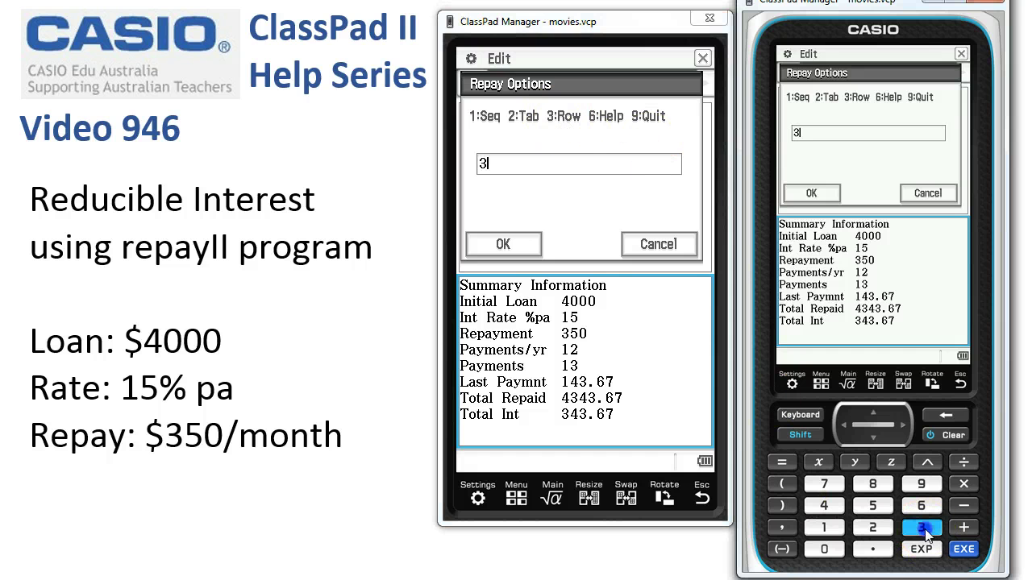
{"action": "left_click", "coordinate": [502, 245]}
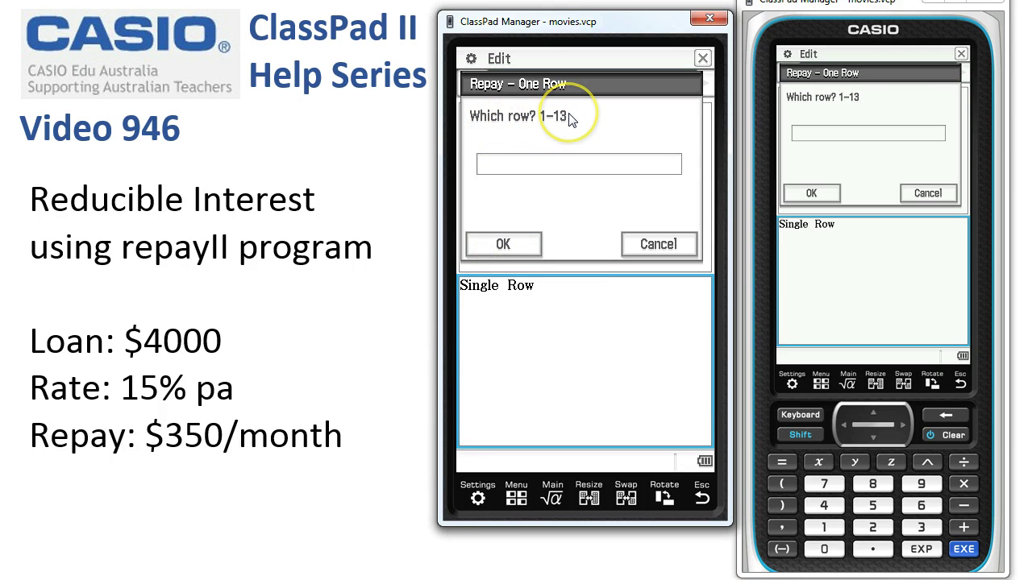
{"action": "left_click", "coordinate": [528, 167]}
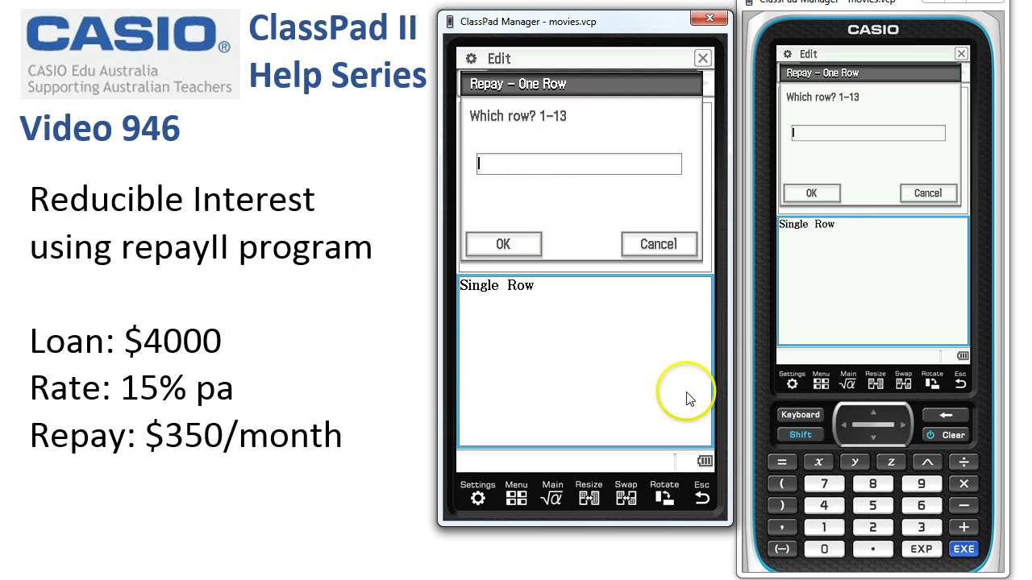
{"action": "left_click", "coordinate": [822, 527]}
{"action": "left_click", "coordinate": [525, 244]}
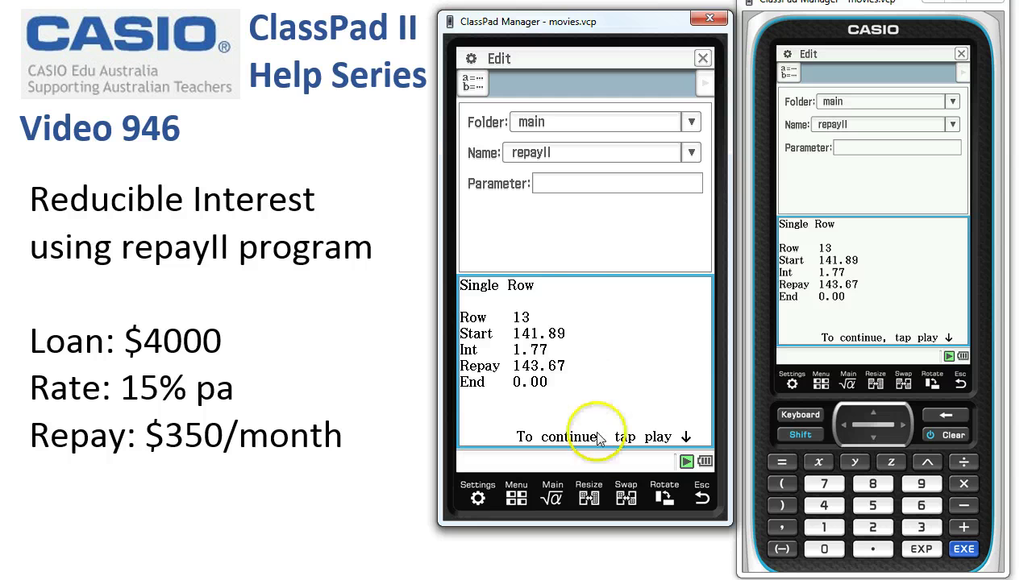
{"action": "left_click", "coordinate": [685, 463]}
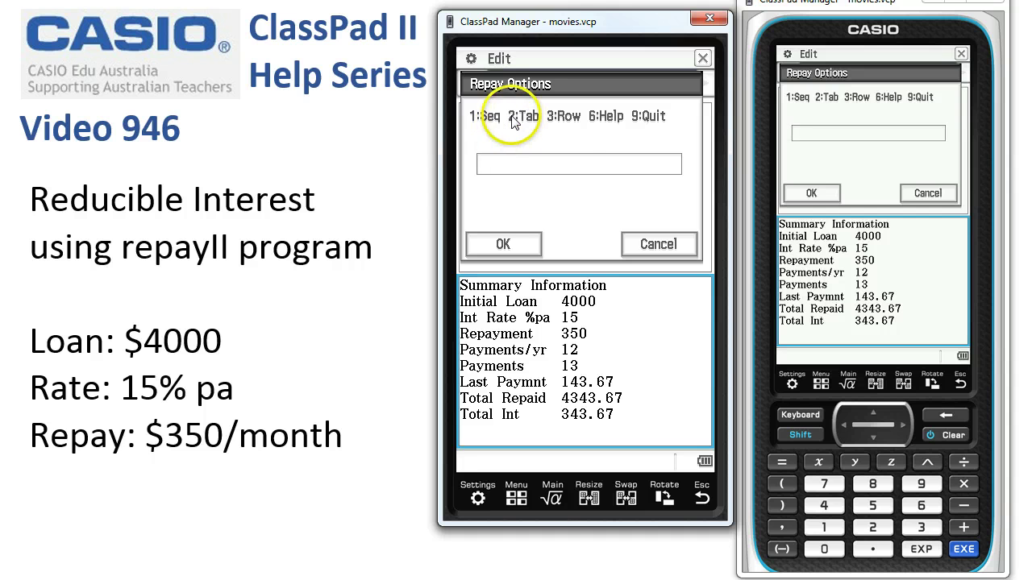
- Generate balance and interest sequences (4000, 3700…; 50, 46.25…), inspect their formulas, and continue
{"action": "left_click", "coordinate": [820, 528]}
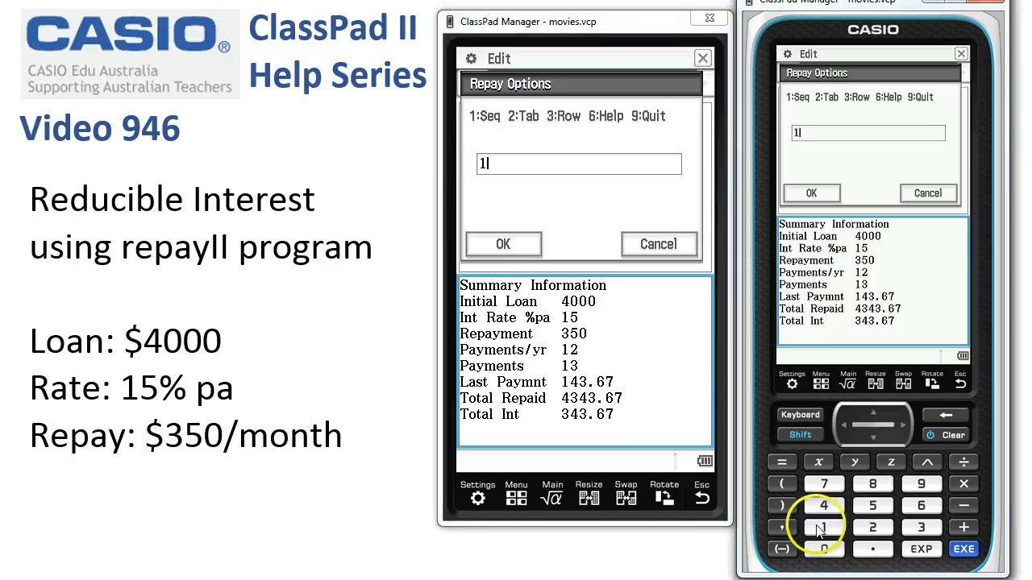
{"action": "left_click", "coordinate": [506, 244]}
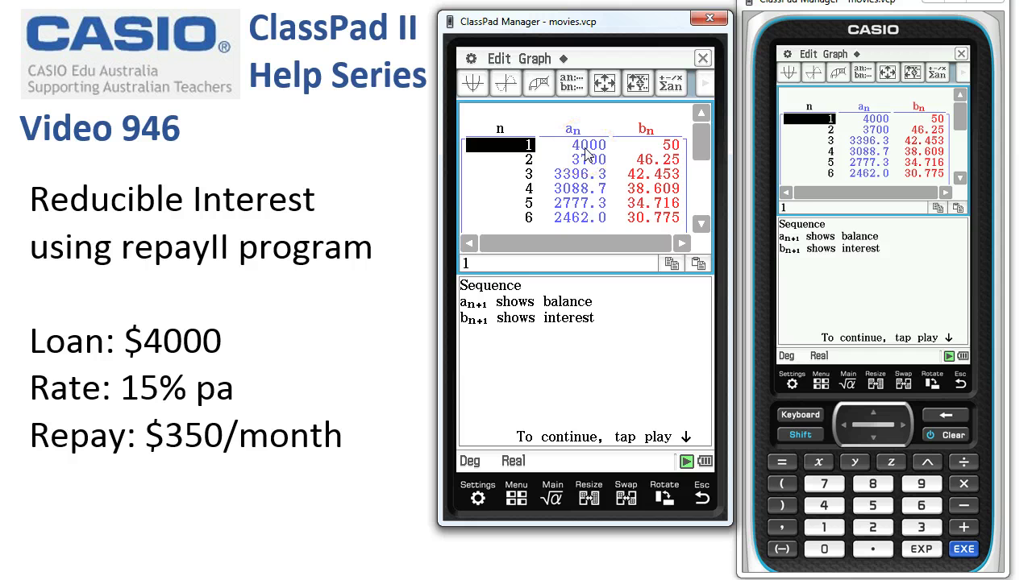
{"action": "left_click", "coordinate": [586, 146]}
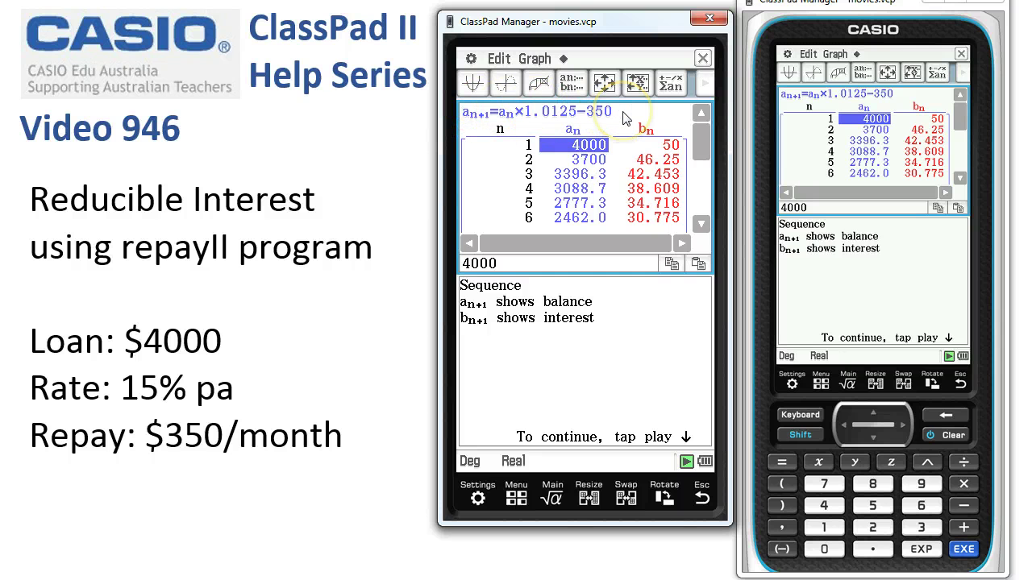
{"action": "left_click", "coordinate": [649, 146]}
{"action": "left_click", "coordinate": [647, 189]}
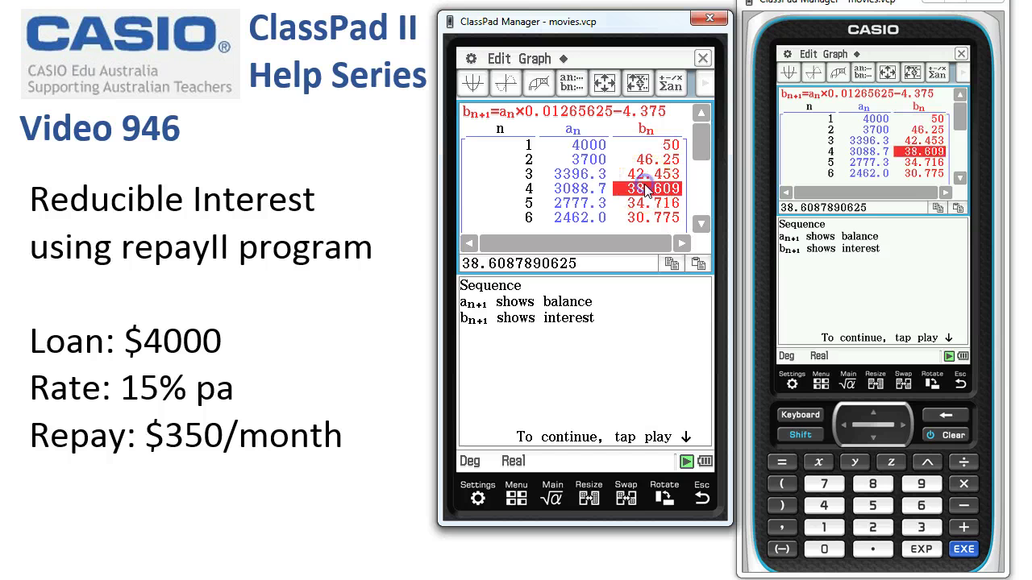
{"action": "left_click", "coordinate": [572, 189]}
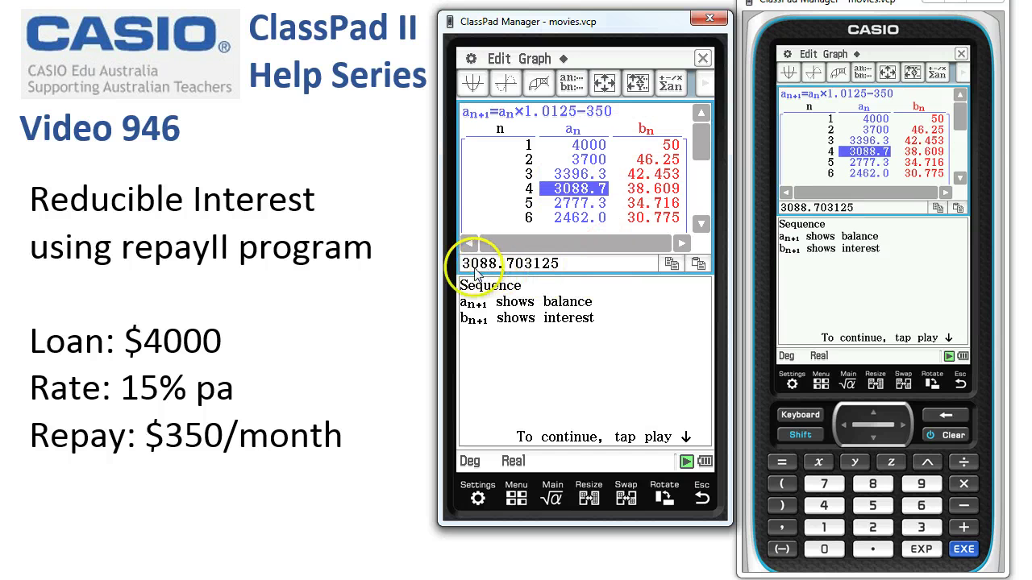
{"action": "left_click", "coordinate": [642, 192]}
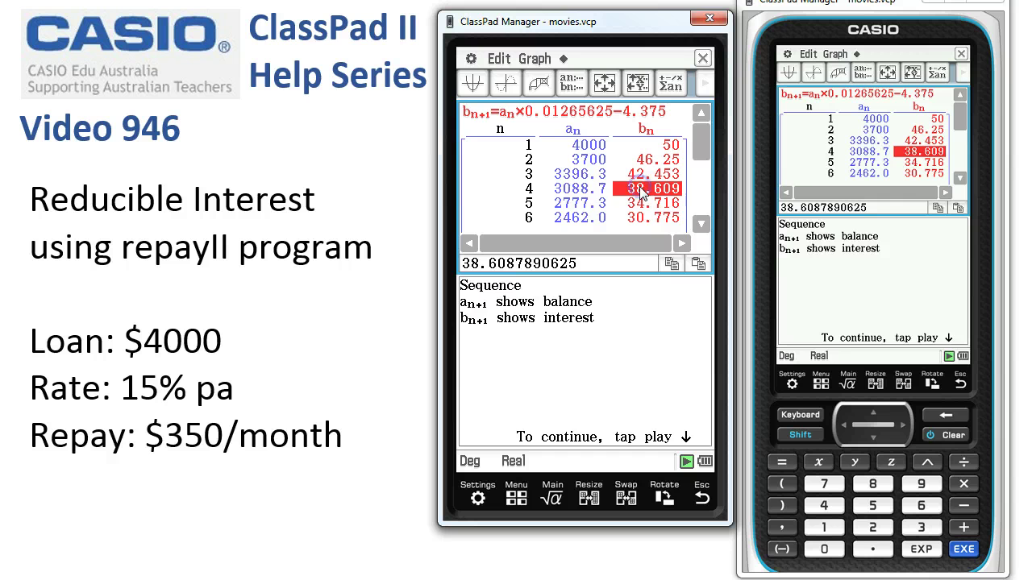
{"action": "left_click", "coordinate": [577, 192]}
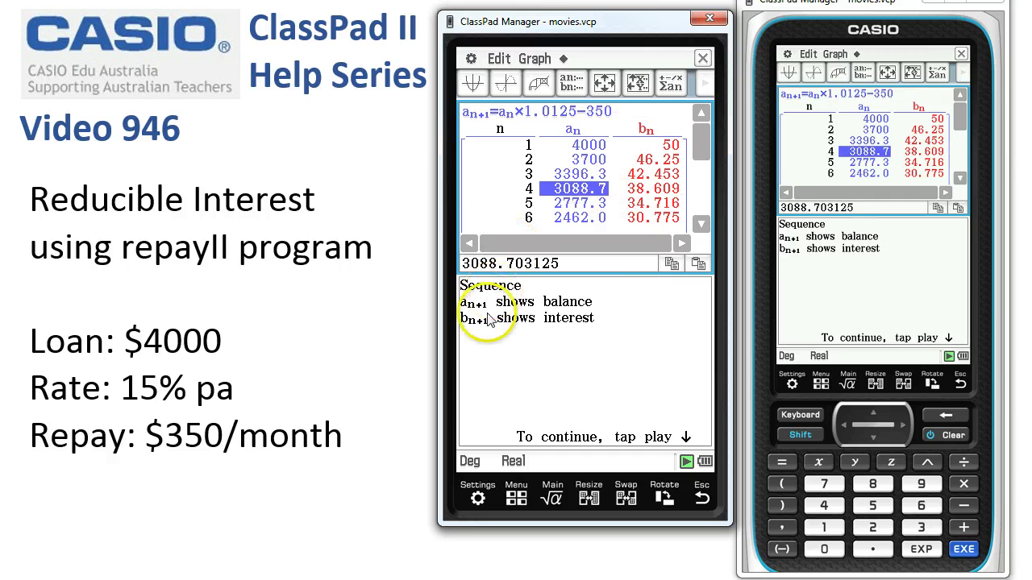
{"action": "left_click", "coordinate": [686, 461]}
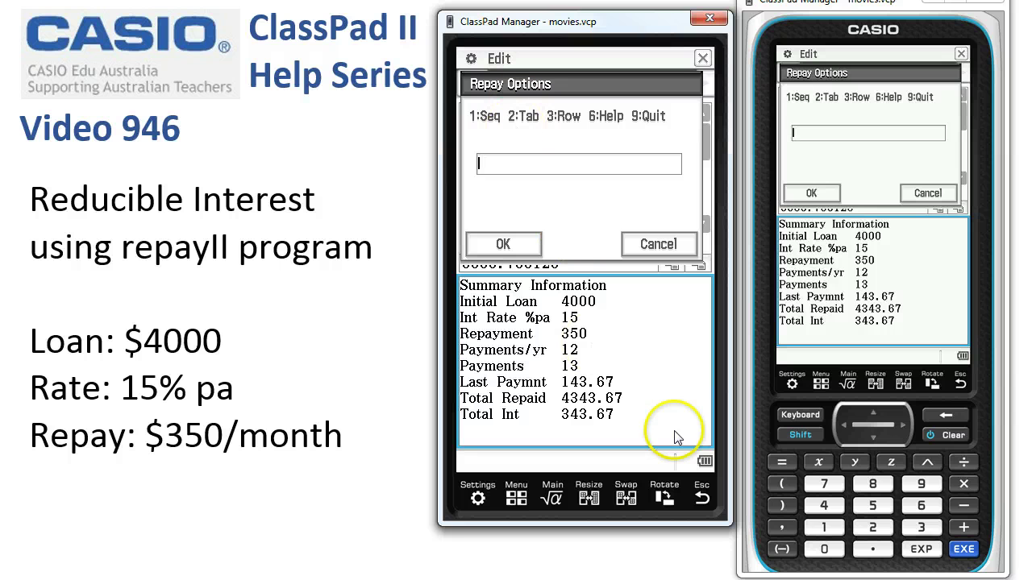
- Build the loan table in list1–list3 and browse the list1 balances and list2 interest values
{"action": "left_click", "coordinate": [875, 532]}
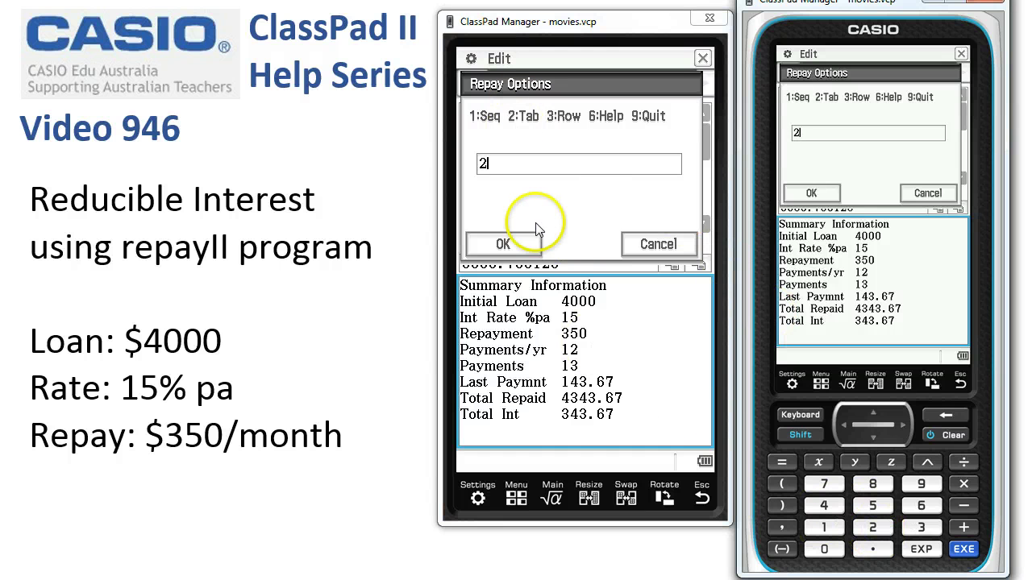
{"action": "left_click", "coordinate": [503, 245]}
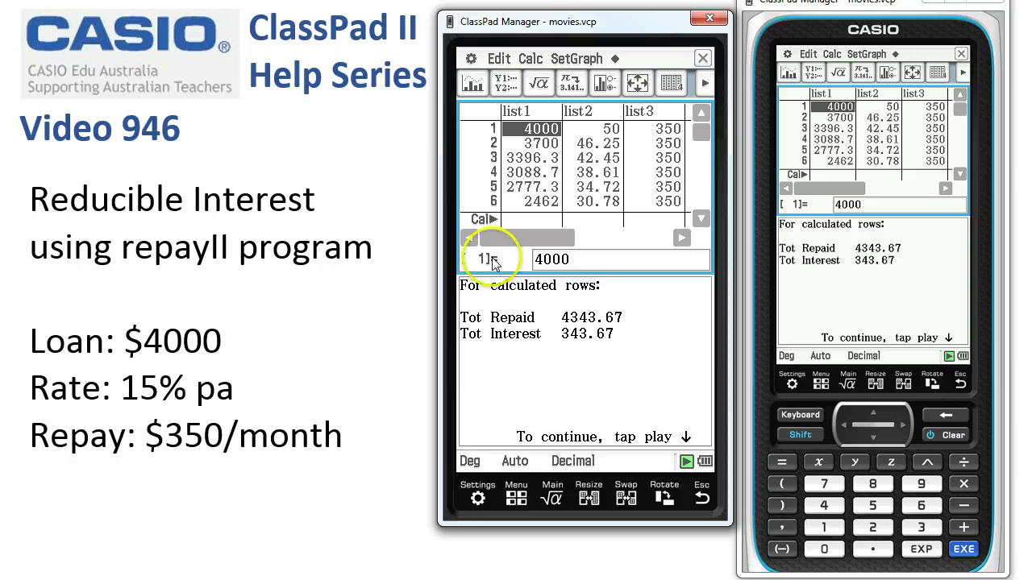
{"action": "left_click", "coordinate": [533, 144]}
{"action": "left_click", "coordinate": [532, 159]}
{"action": "left_click", "coordinate": [532, 172]}
{"action": "left_click", "coordinate": [532, 187]}
{"action": "left_click", "coordinate": [532, 202]}
{"action": "left_click", "coordinate": [594, 130]}
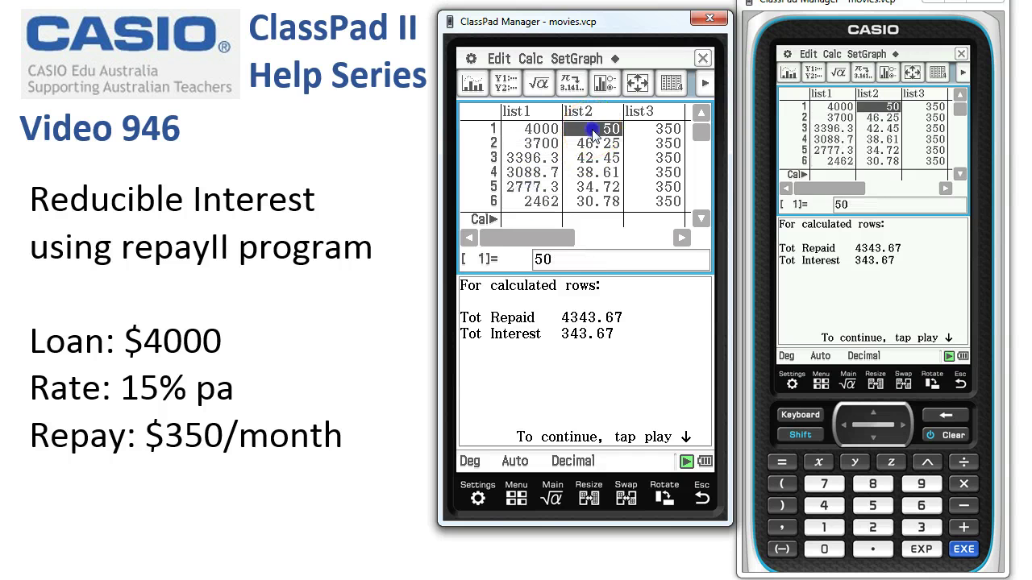
{"action": "left_click", "coordinate": [594, 143]}
{"action": "left_click", "coordinate": [588, 158]}
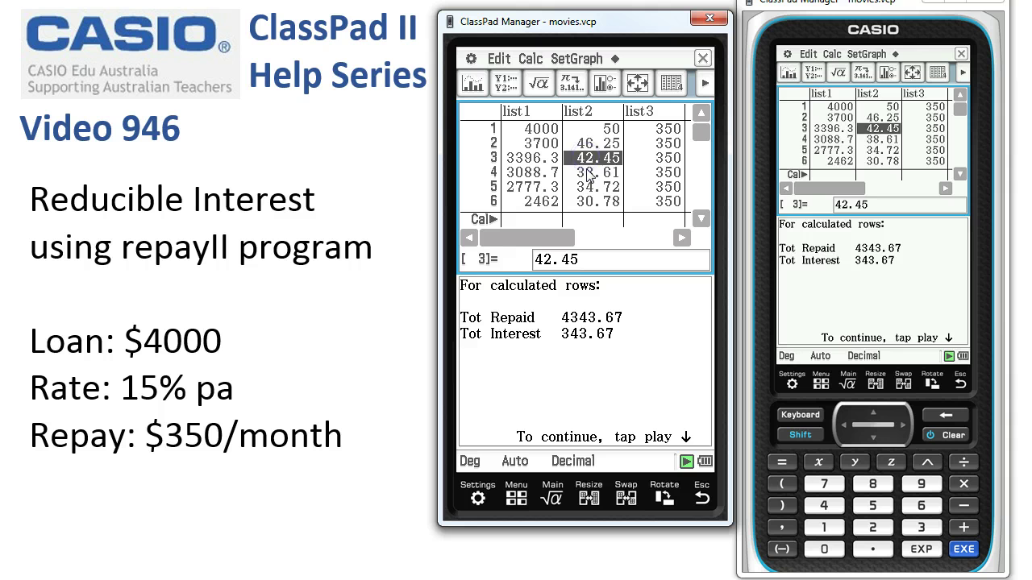
{"action": "left_click", "coordinate": [589, 173]}
{"action": "left_click", "coordinate": [589, 187]}
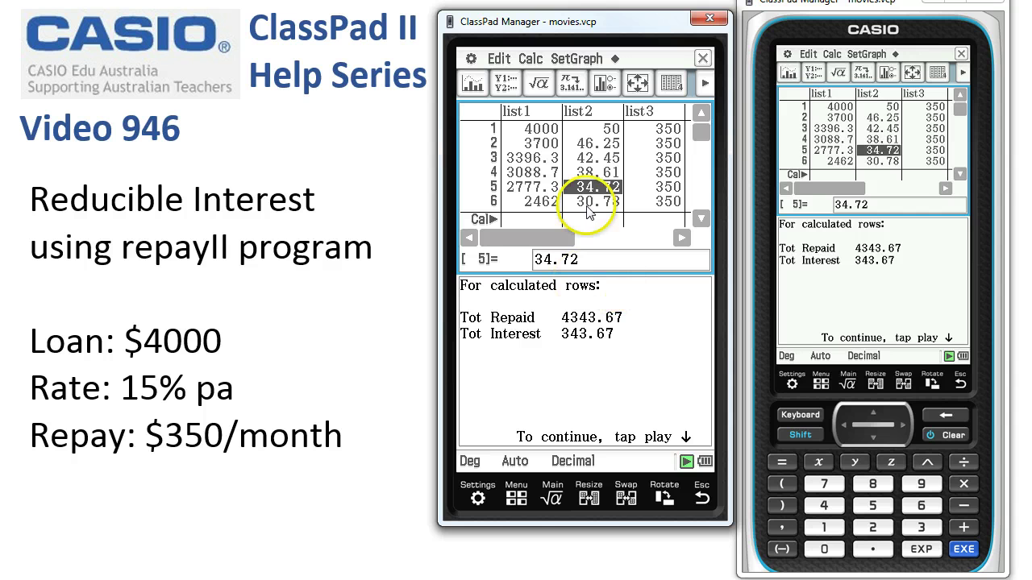
- Toggle the column width to reveal list3, then end the program and return to the app menu
{"action": "left_click", "coordinate": [671, 83]}
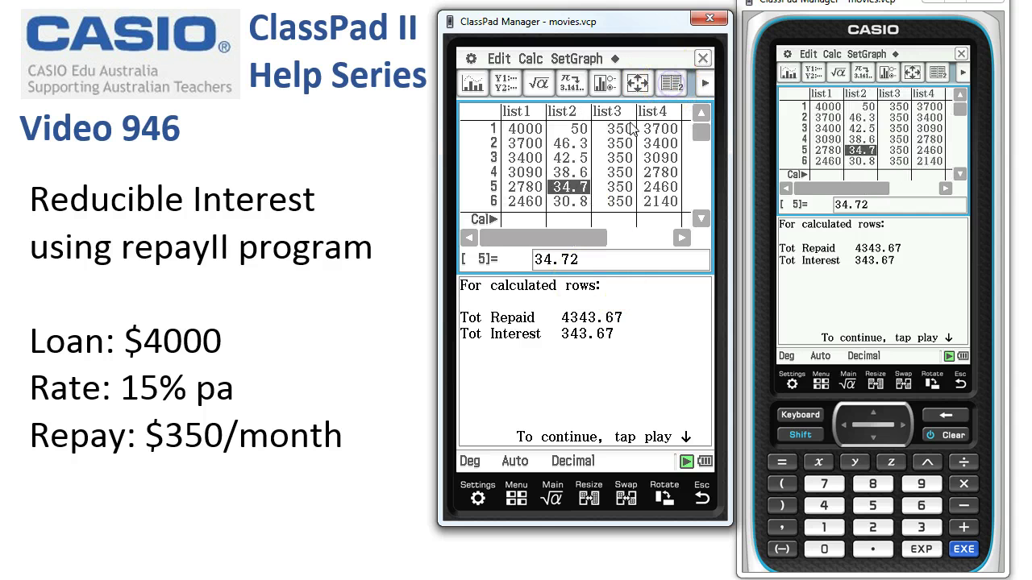
{"action": "left_click", "coordinate": [669, 84]}
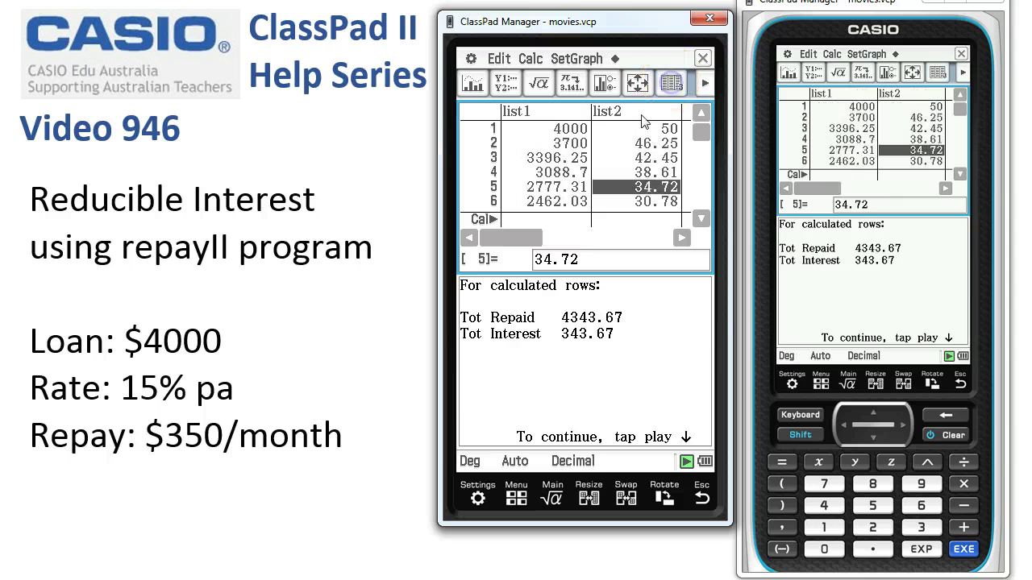
{"action": "left_click", "coordinate": [671, 84]}
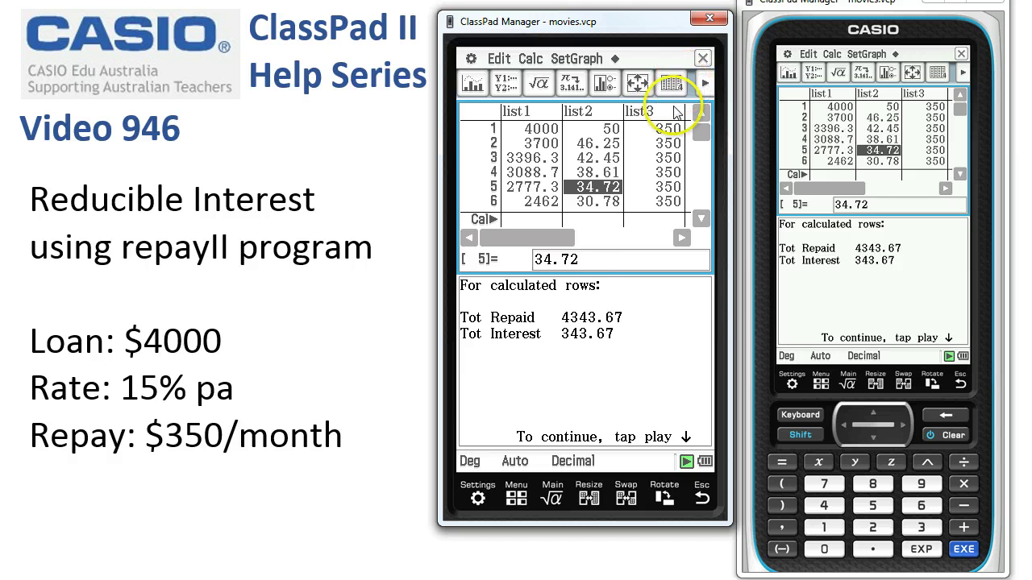
{"action": "left_click", "coordinate": [686, 461]}
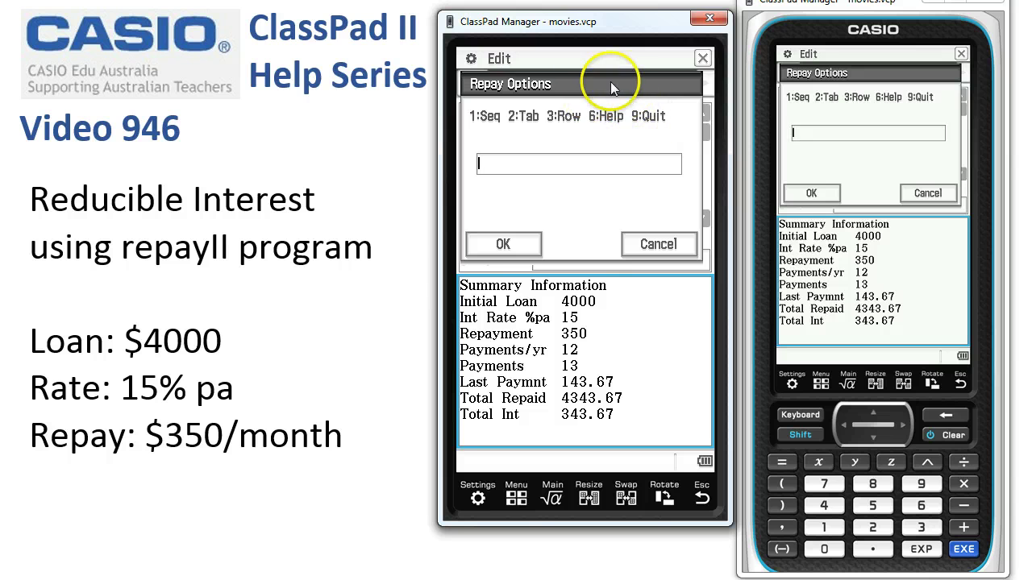
{"action": "left_click", "coordinate": [514, 498]}
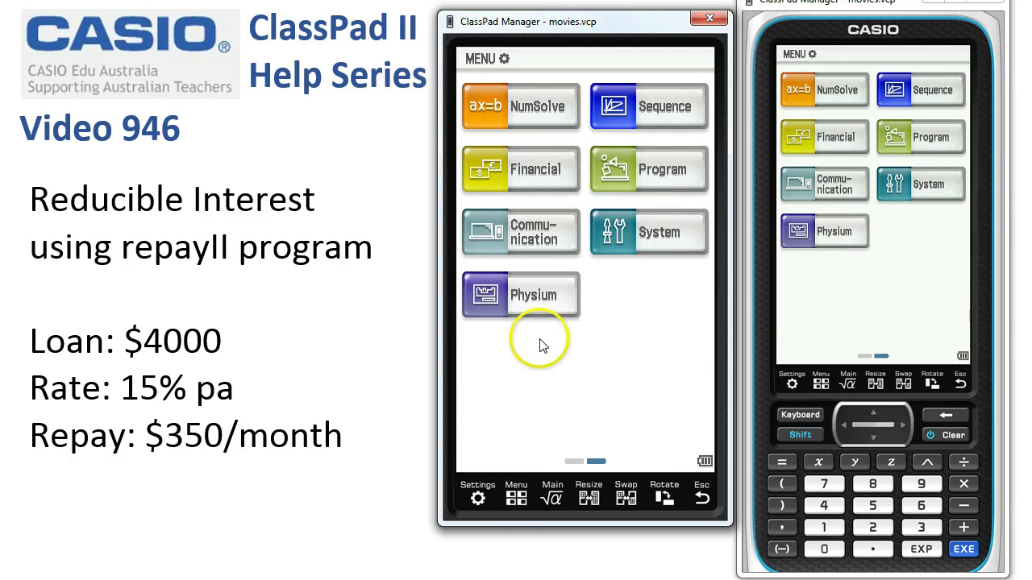